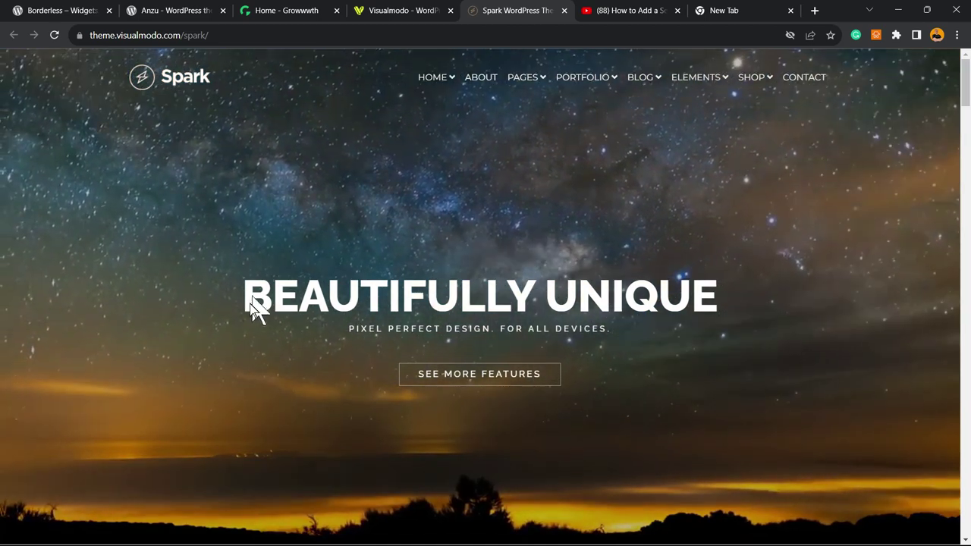
Look over the Spark theme demo homepage, including its video background header and the welcome section below it.
scroll(255, 322, "down", 2)
scroll(261, 337, "up", 2)
scroll(281, 141, "down", 3)
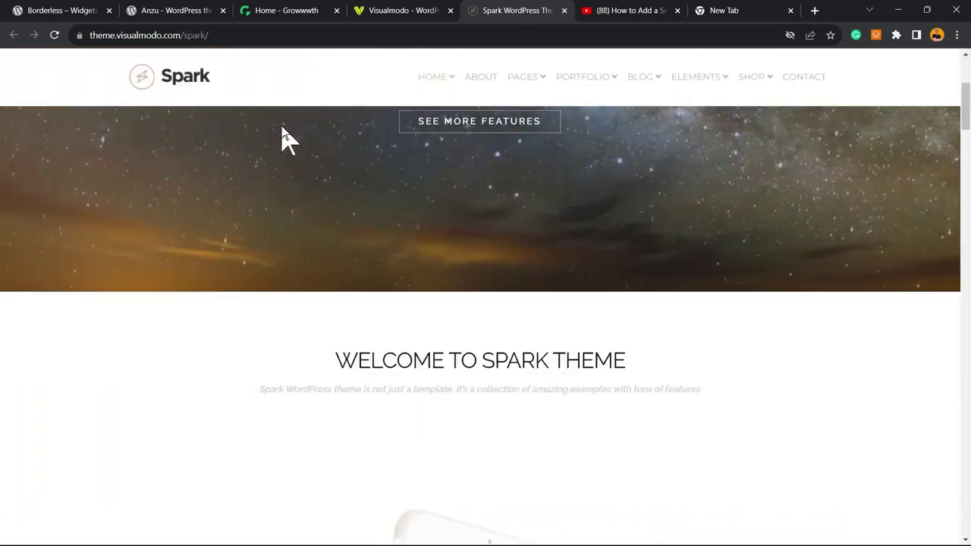
scroll(258, 232, "down", 2)
scroll(264, 325, "up", 5)
scroll(262, 330, "down", 6)
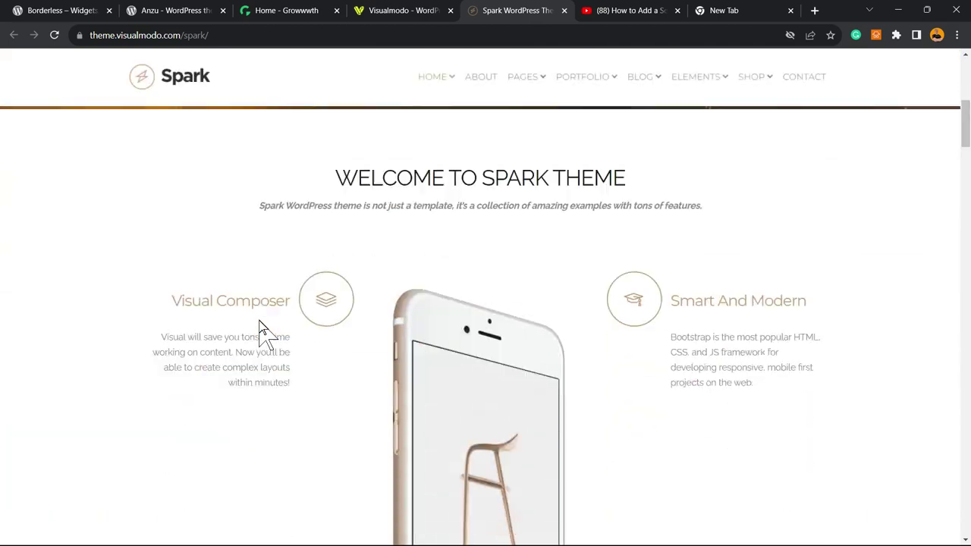
scroll(262, 330, "down", 1)
scroll(266, 334, "up", 7)
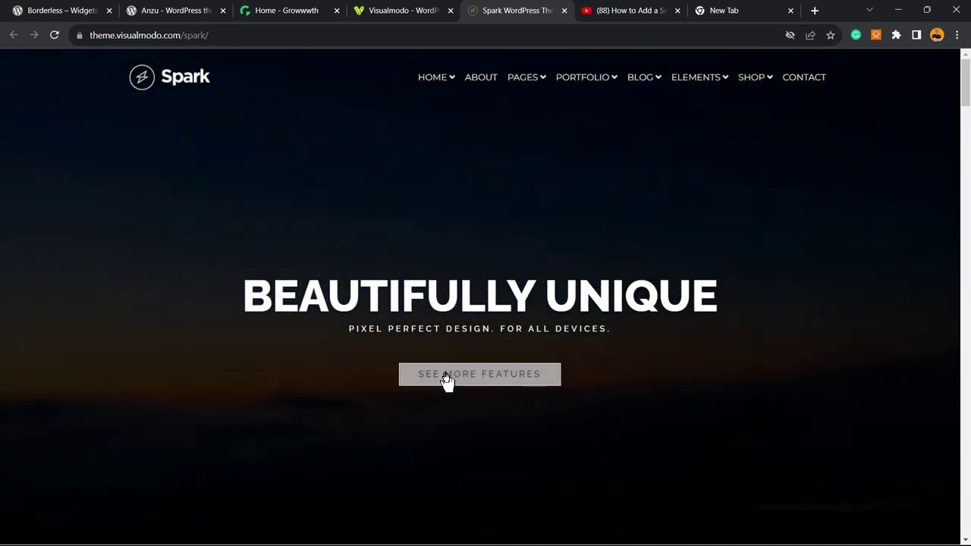
left_click(445, 380)
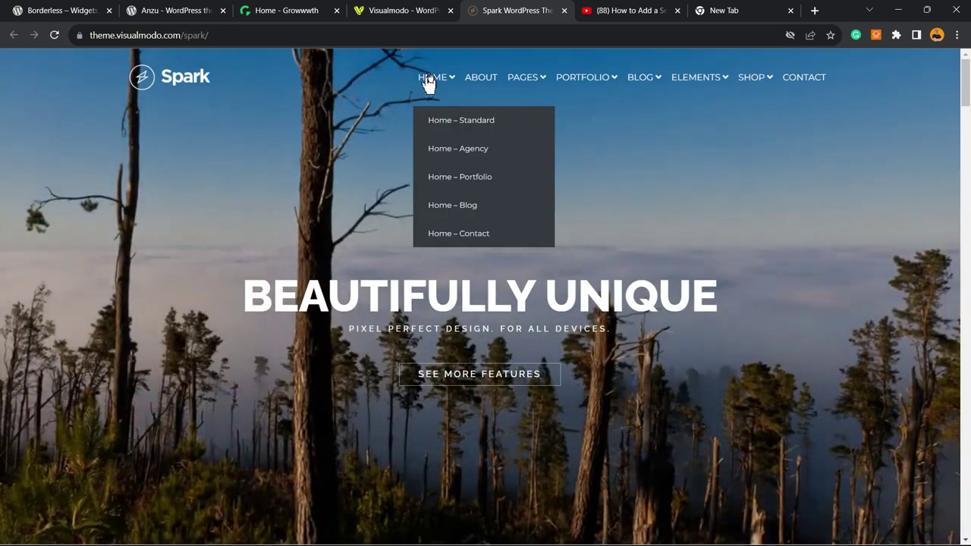
Copy the address of the YouTube search form tutorial and paste it into a new browser tab without loading it.
left_click(622, 11)
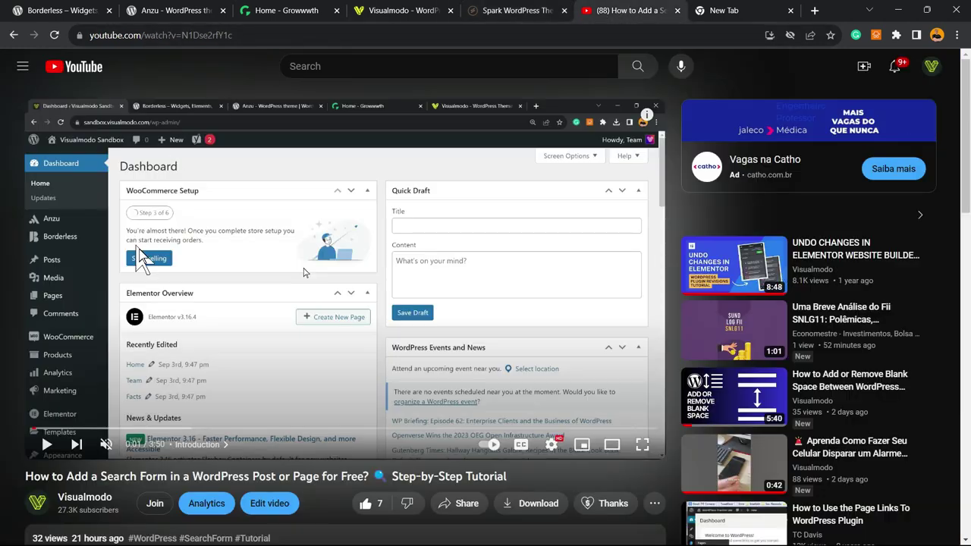
left_click(249, 35)
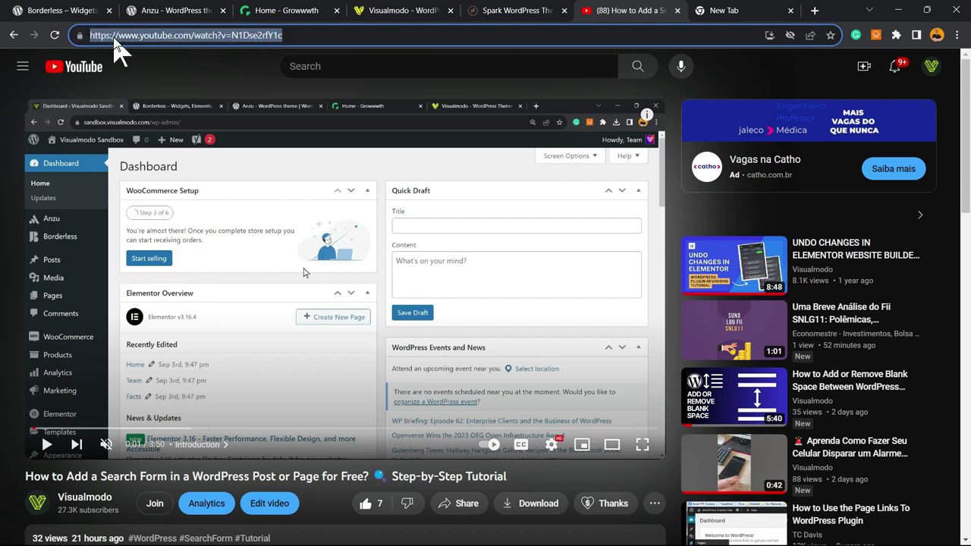
double_click(197, 35)
left_click(196, 35)
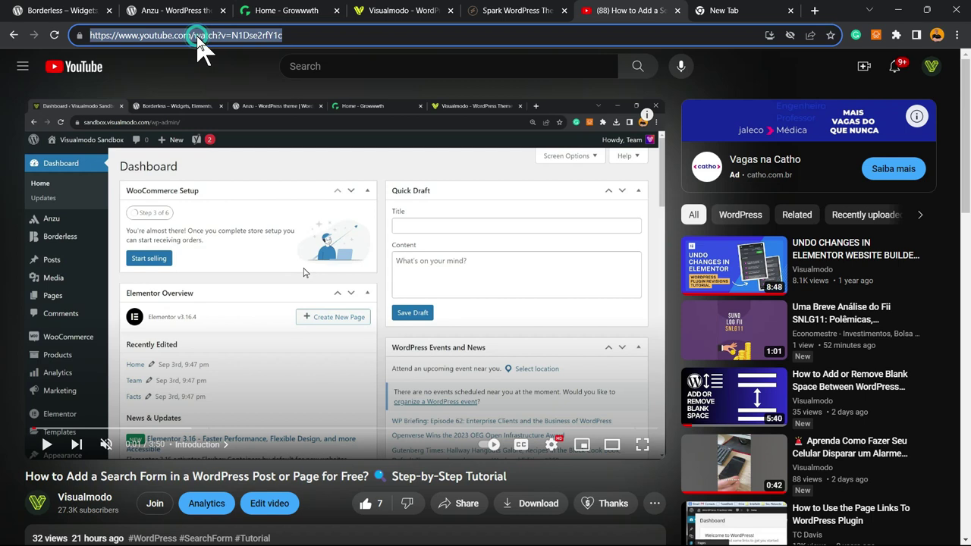
left_click(198, 36)
double_click(197, 35)
key("ctrl+c")
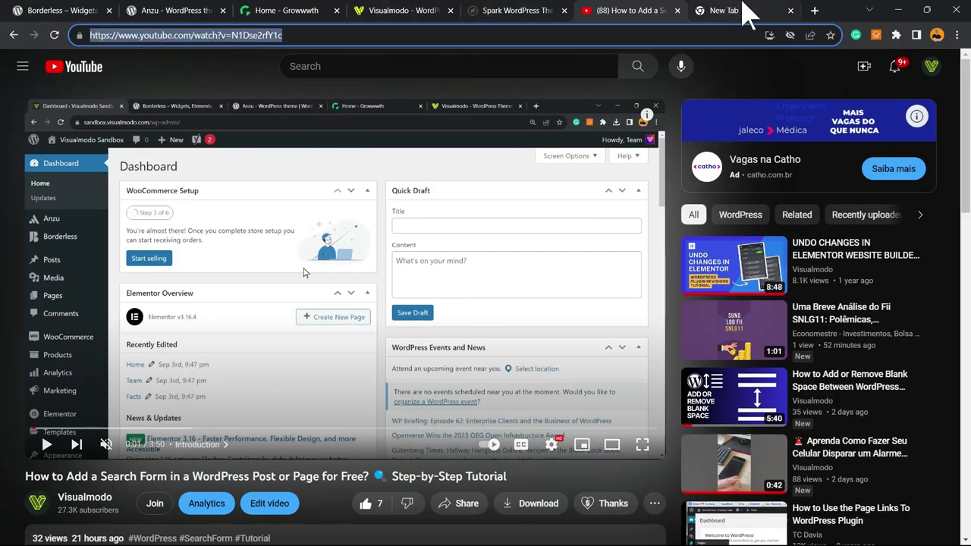
left_click(815, 11)
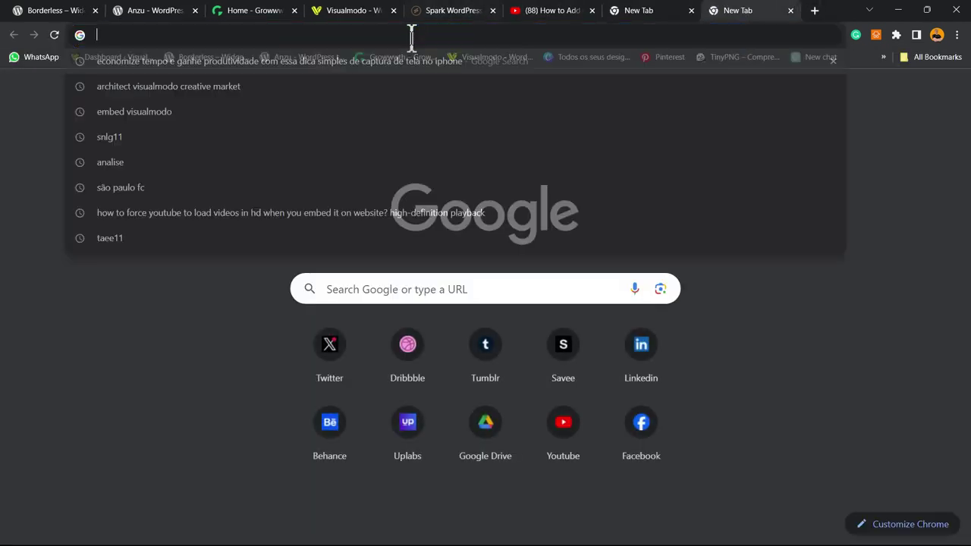
key("ctrl+v")
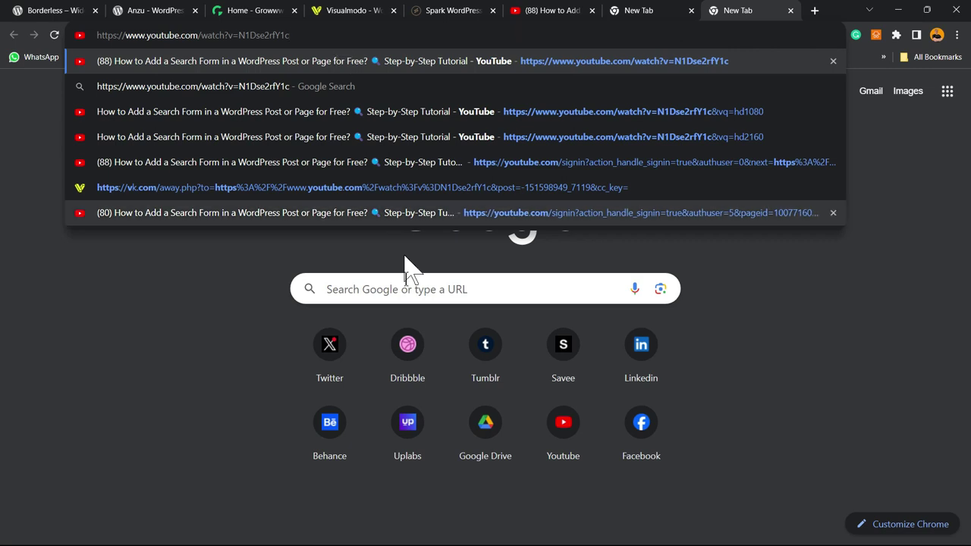
Change the quality parameter written in the other blank tab's address to &vq=hd1080.
left_click(650, 9)
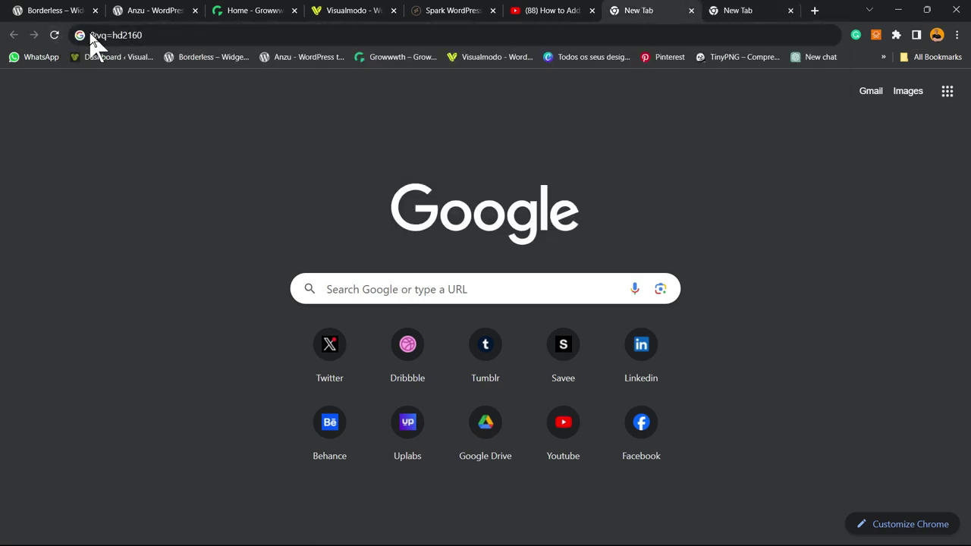
left_click_drag(130, 36, 138, 36)
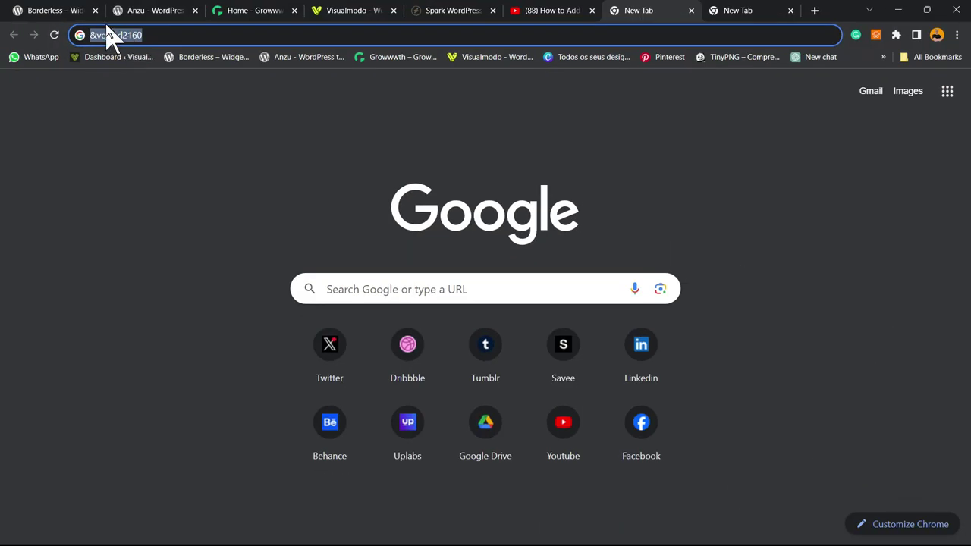
left_click(169, 34)
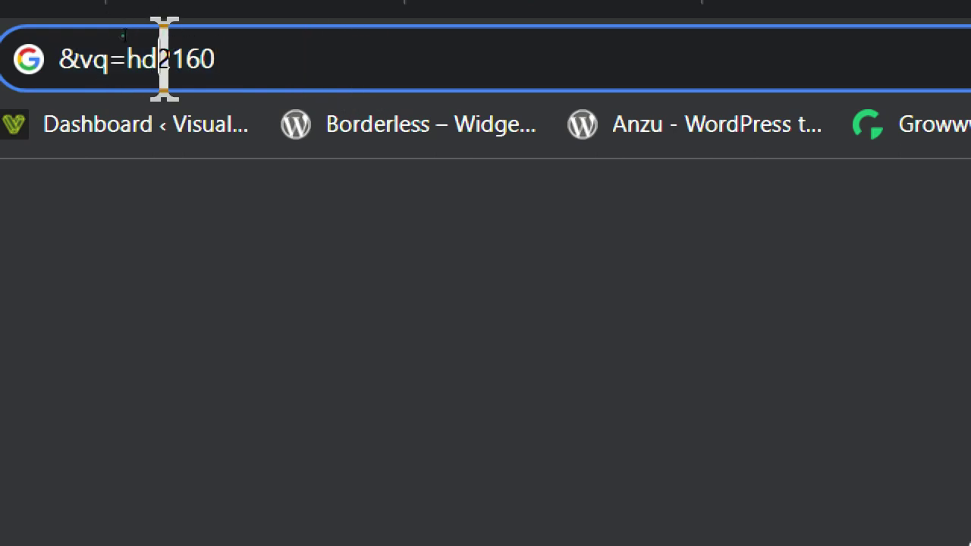
left_click_drag(156, 59, 247, 57)
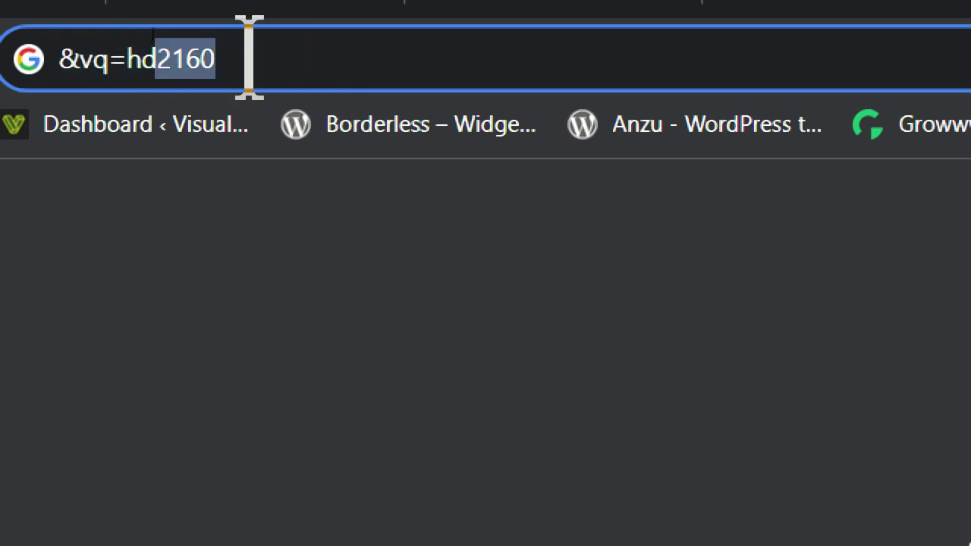
type("10")
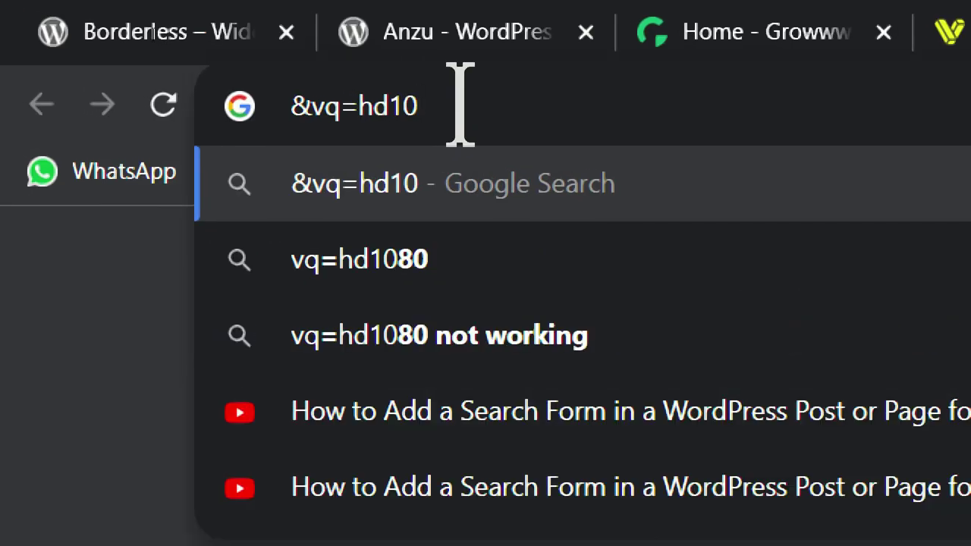
type("7")
key("BackSpace")
type("80")
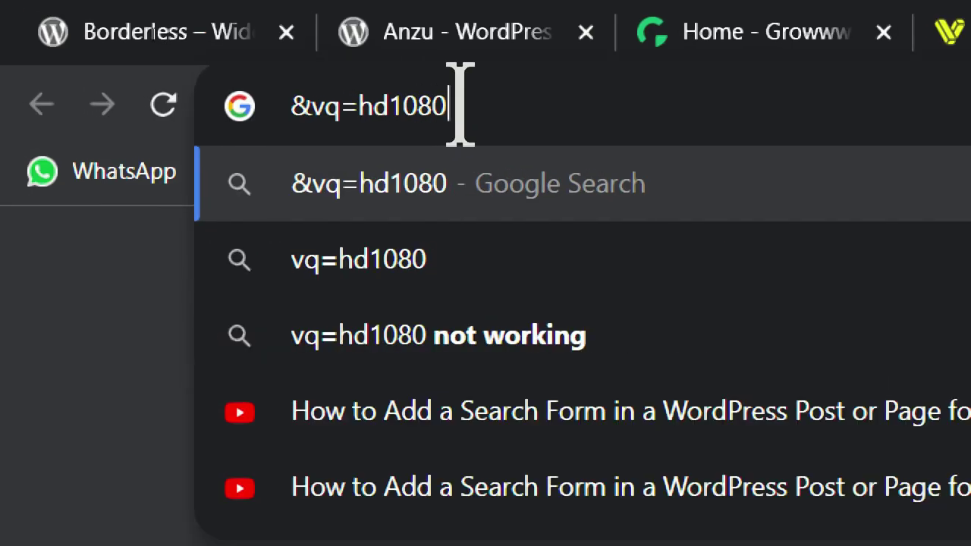
Copy the &vq=hd1080 parameter and append it to the end of the video address in the other blank tab.
key("ctrl+shift+Left")
key("ctrl+shift+Left")
key("ctrl+shift+Left")
key("ctrl+c")
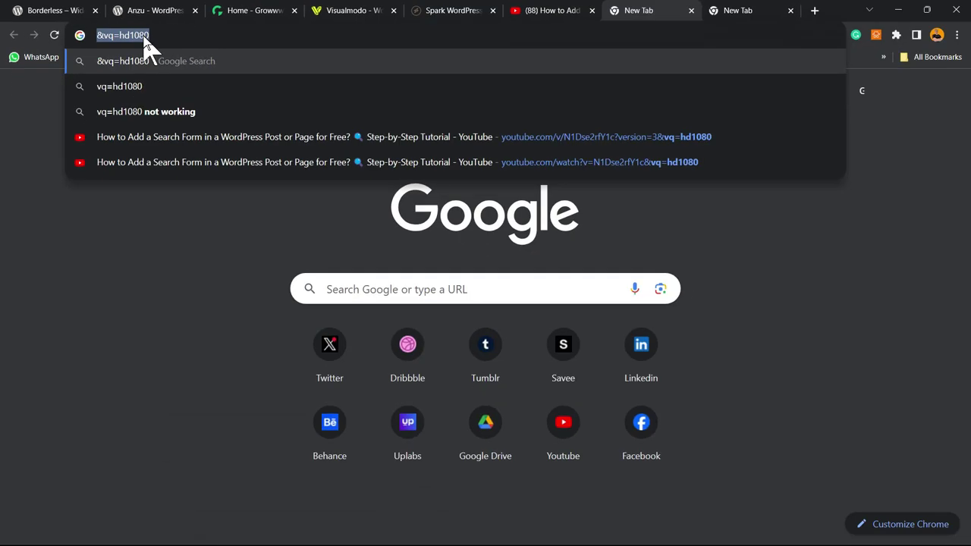
double_click(430, 106)
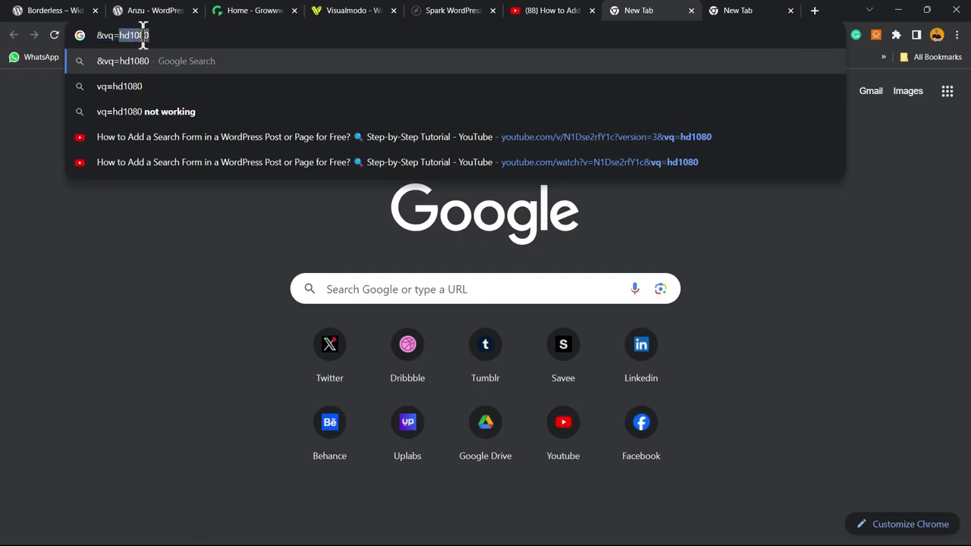
left_click(739, 12)
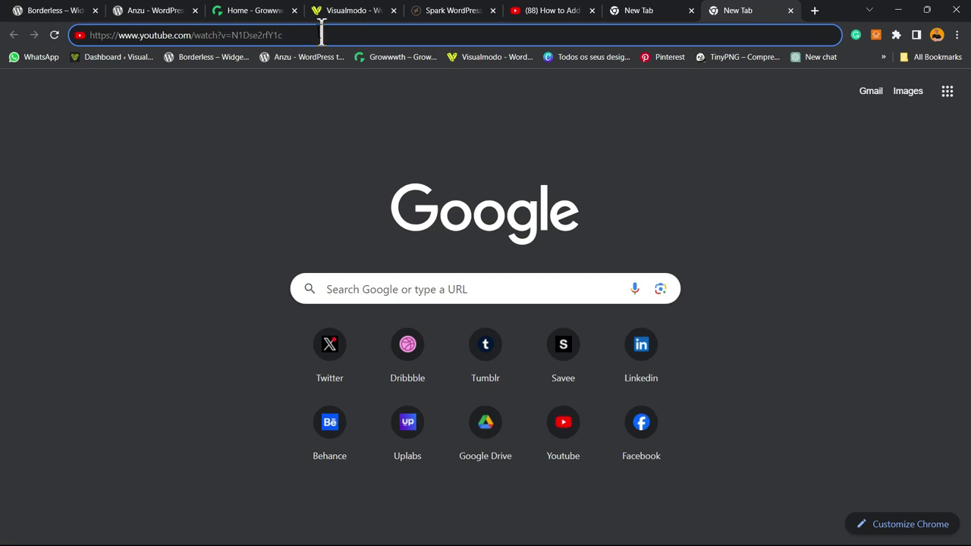
key("ctrl+v")
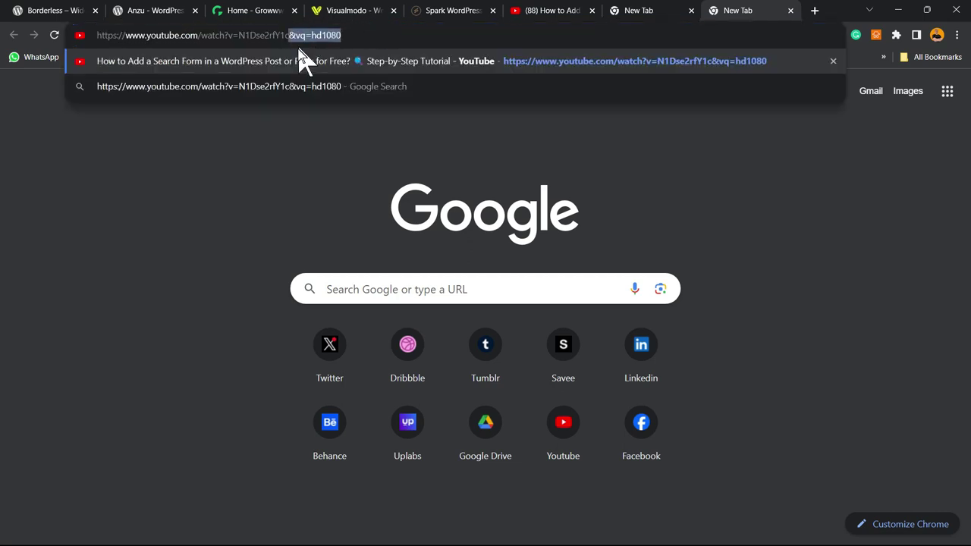
Append &vq=hd1080 to the video address on the open YouTube page and select the whole address.
left_click(552, 11)
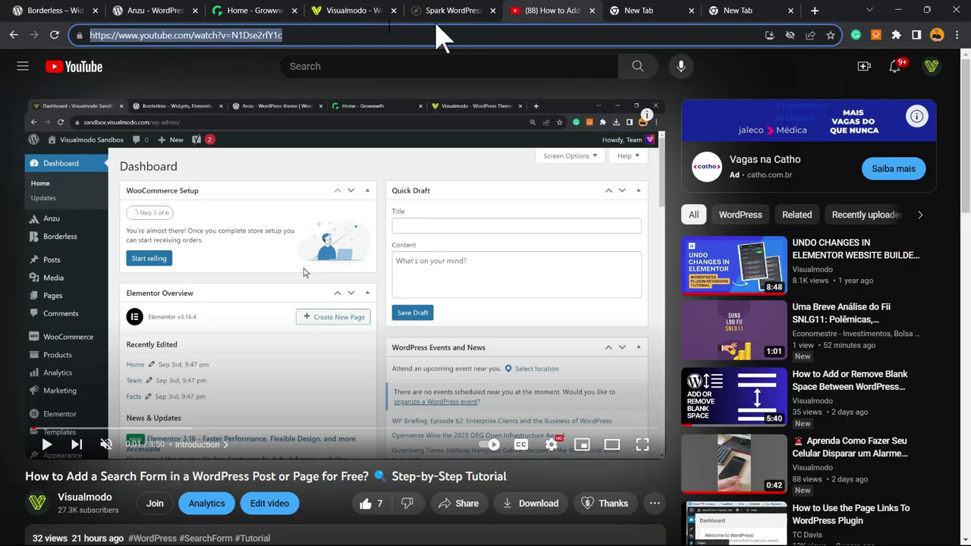
left_click(319, 32)
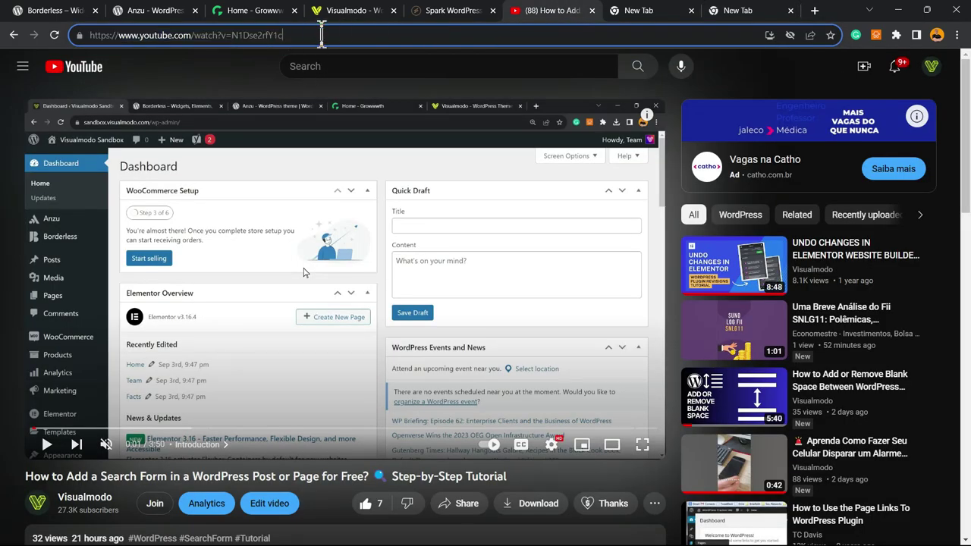
key("ctrl+v")
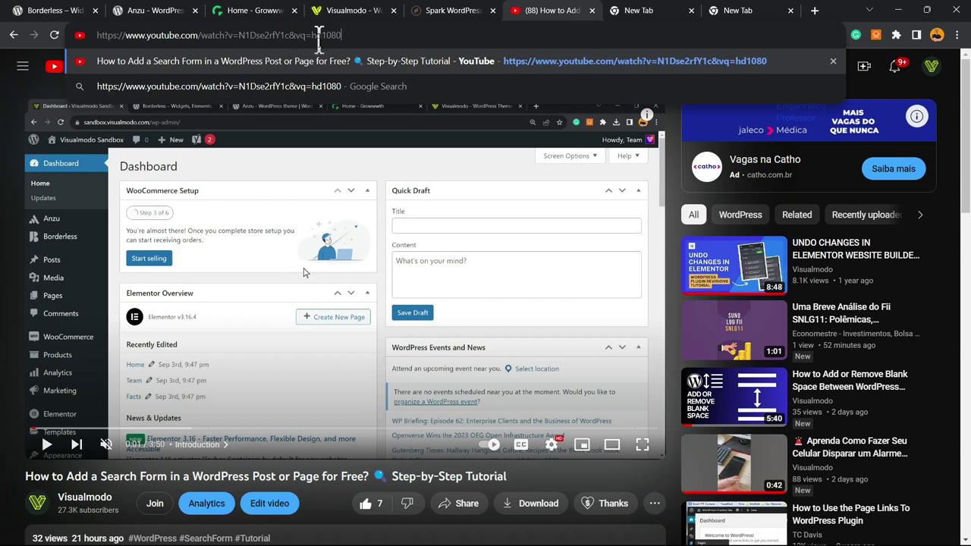
key("ctrl+a")
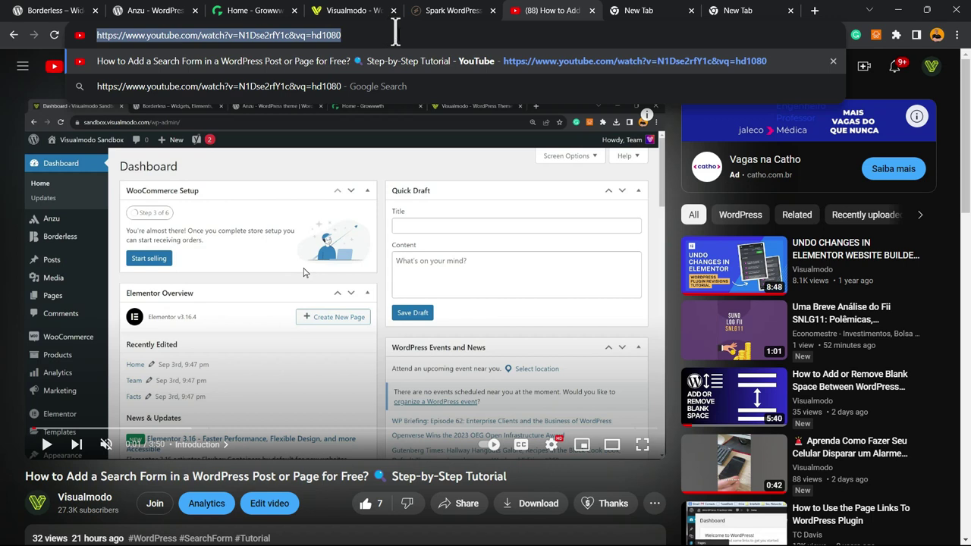
Check the Spark demo, return to the YouTube page and reselect the full video address ending in &vq=hd1080.
left_click(471, 12)
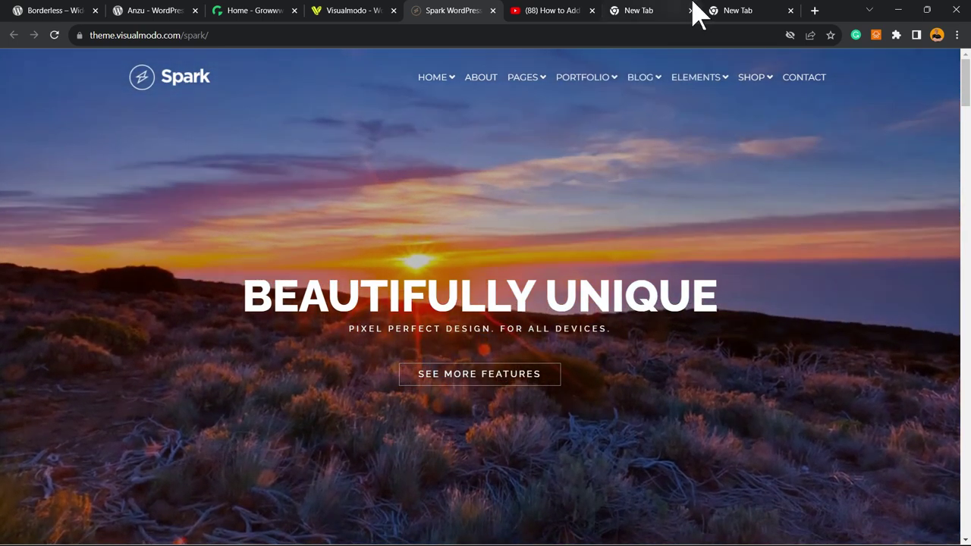
left_click(549, 10)
left_click(303, 35)
left_click_drag(369, 35, 213, 38)
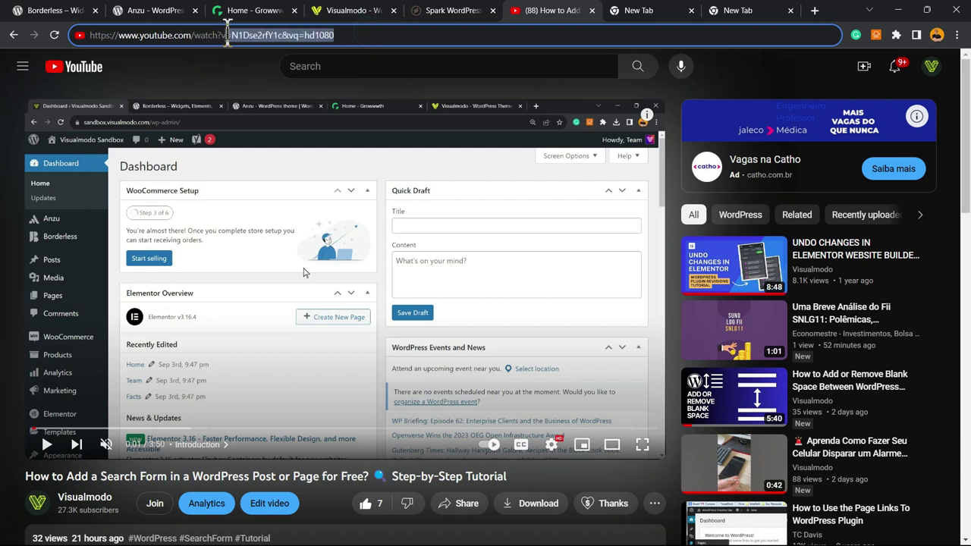
left_click_drag(392, 36, 55, 35)
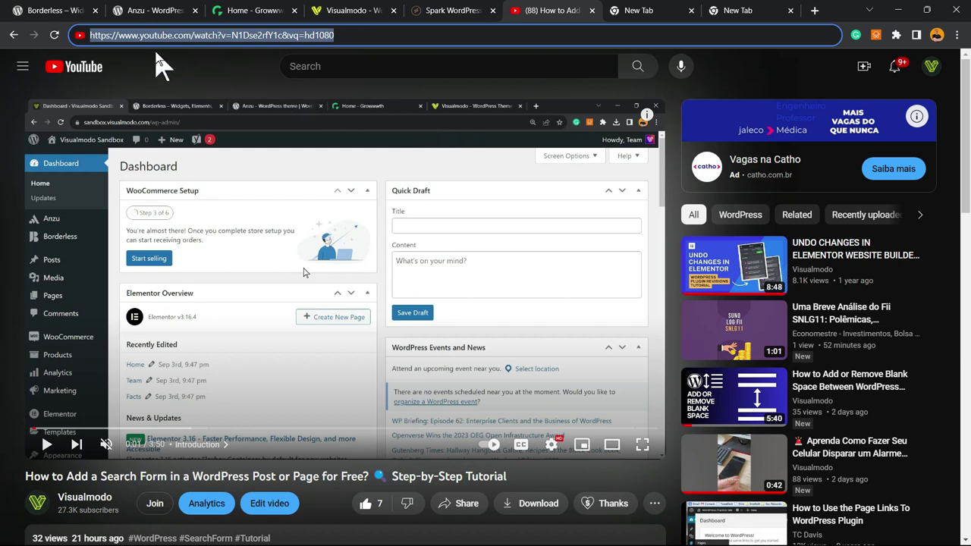
View the Borderless plugin page and the Anzu theme page on WordPress.org, highlighting each title.
left_click(474, 11)
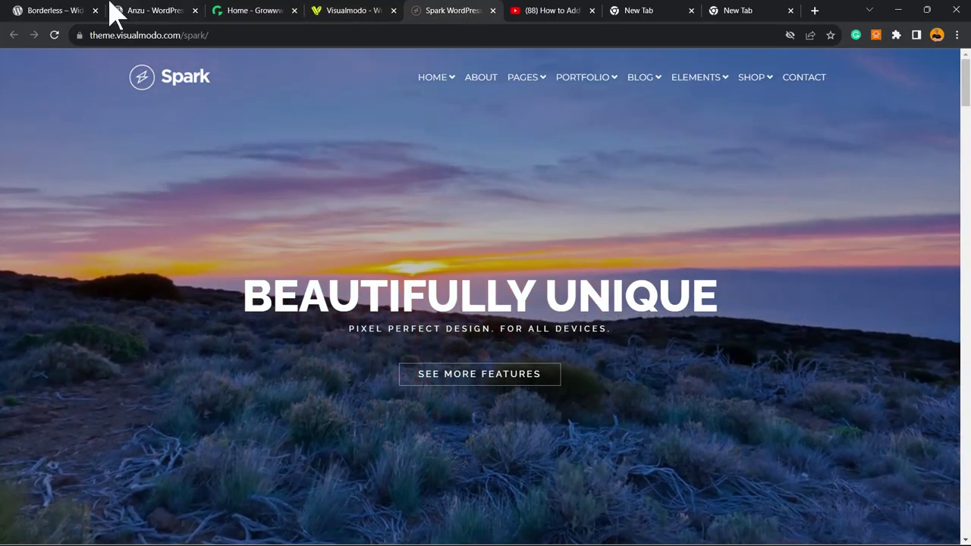
left_click(53, 10)
triple_click(295, 422)
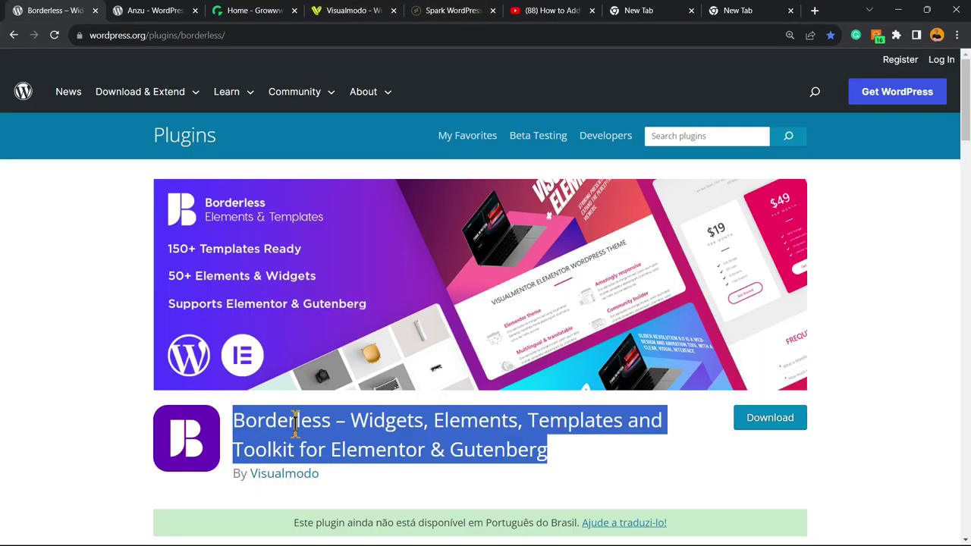
double_click(410, 422)
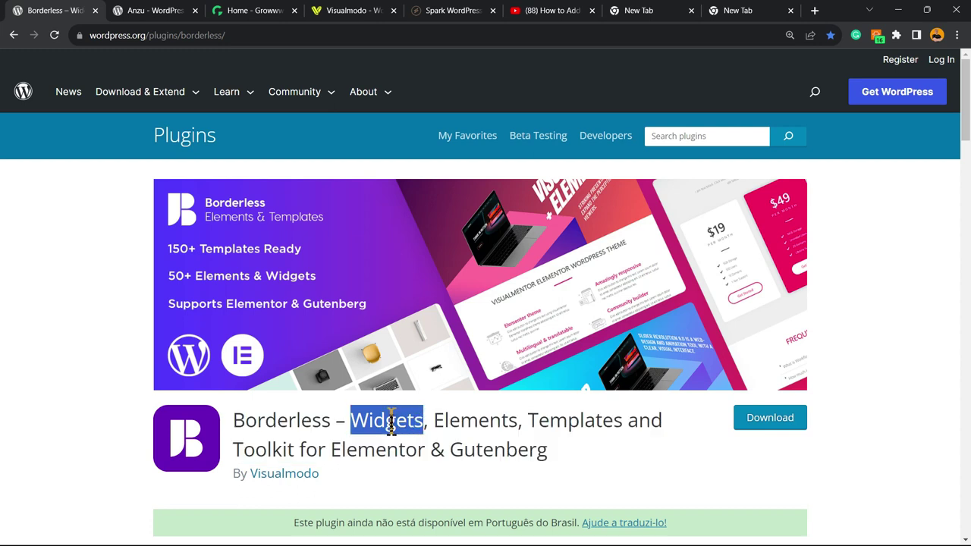
triple_click(391, 422)
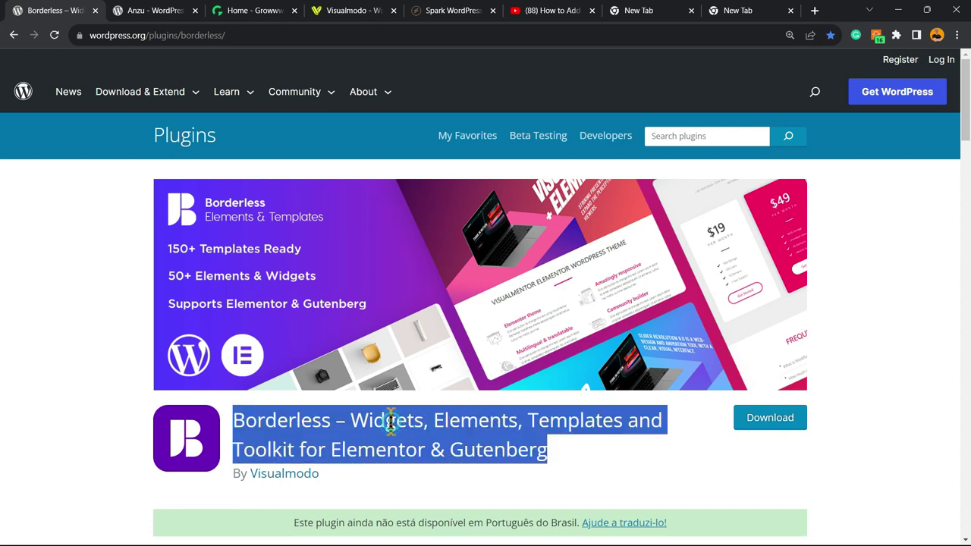
left_click(206, 7)
triple_click(198, 274)
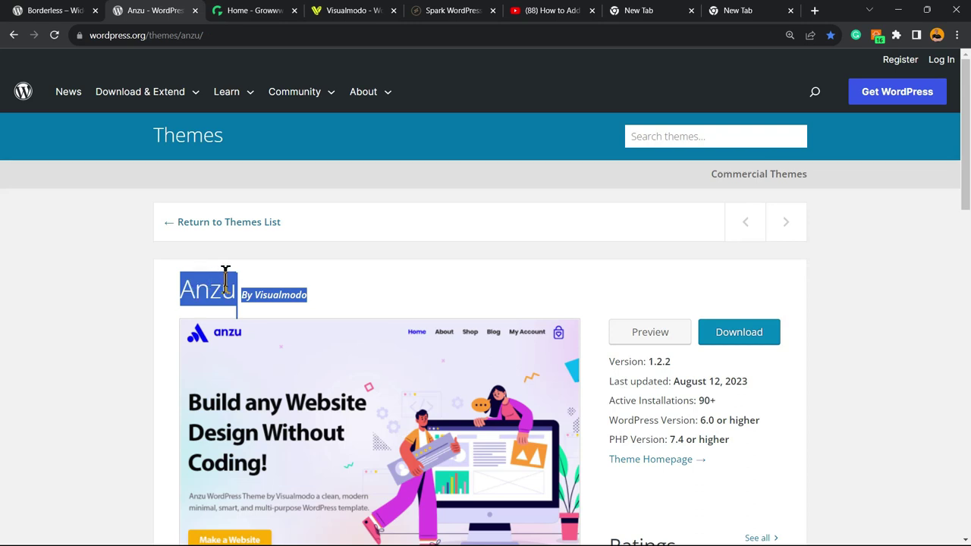
View the Growwwth guest posting homepage and browse its list of publisher sites.
left_click(277, 11)
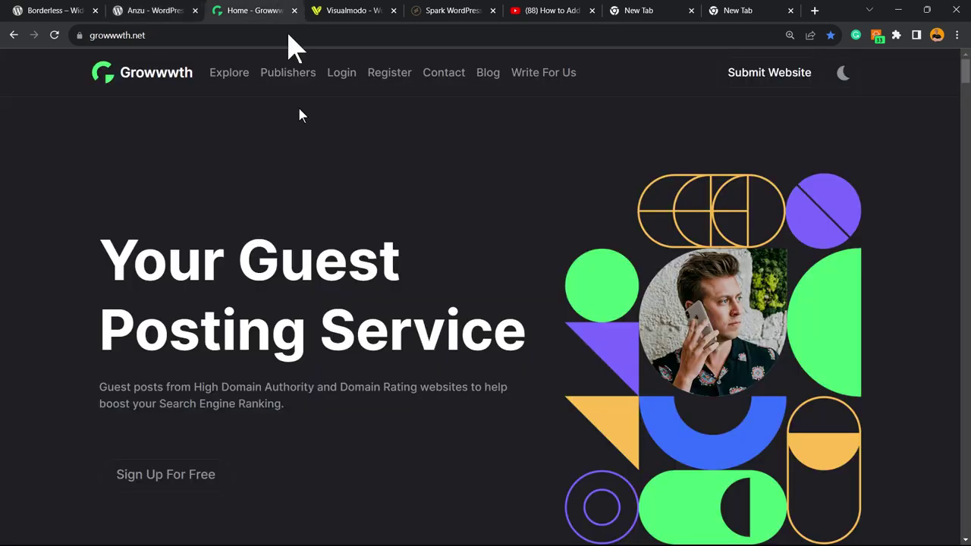
double_click(258, 247)
scroll(260, 250, "down", 10)
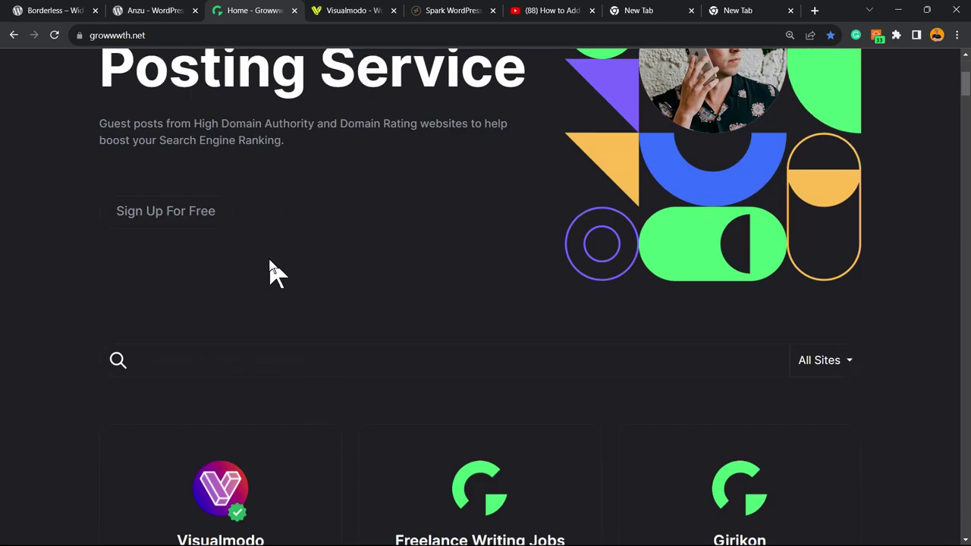
scroll(266, 273, "down", 10)
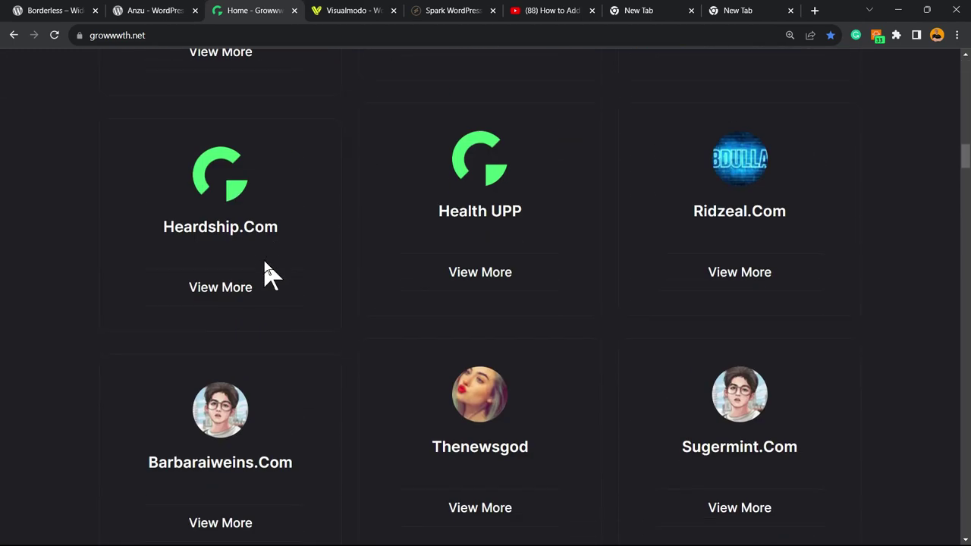
Return to the beginning of the Growwwth homepage, and switch to the open Visualmodo homepage.
scroll(266, 273, "up", 8)
scroll(265, 273, "up", 12)
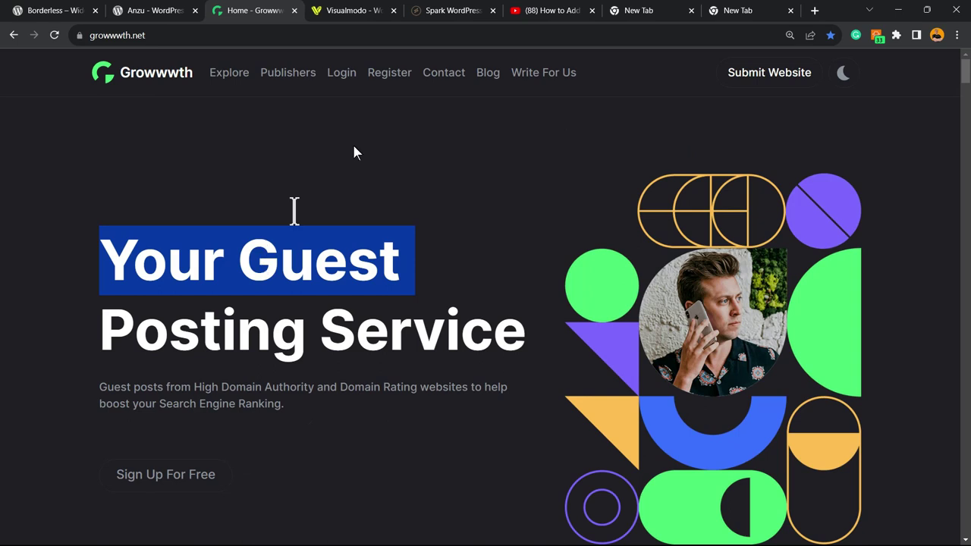
left_click(349, 11)
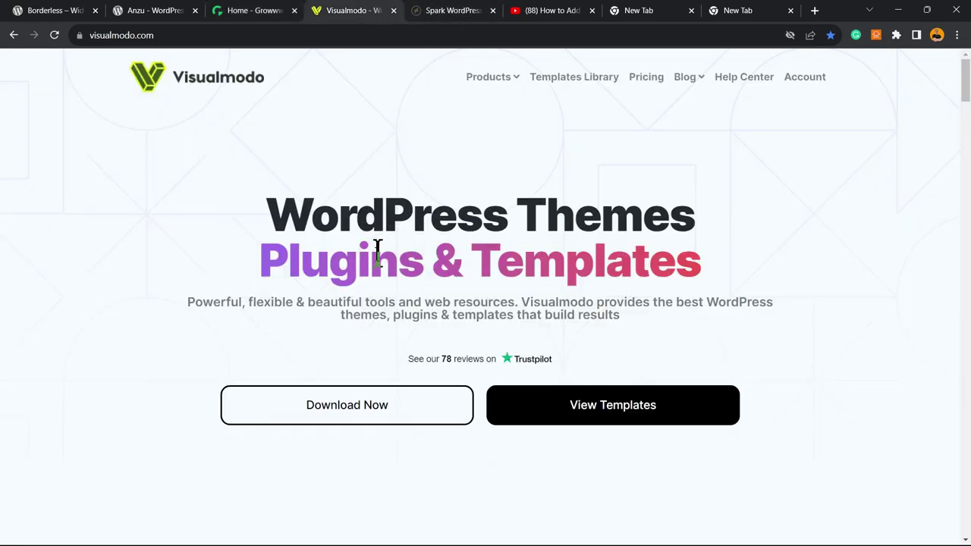
Open Visualmodo's Templates Library and look through the starter website templates on offer.
left_click(534, 76)
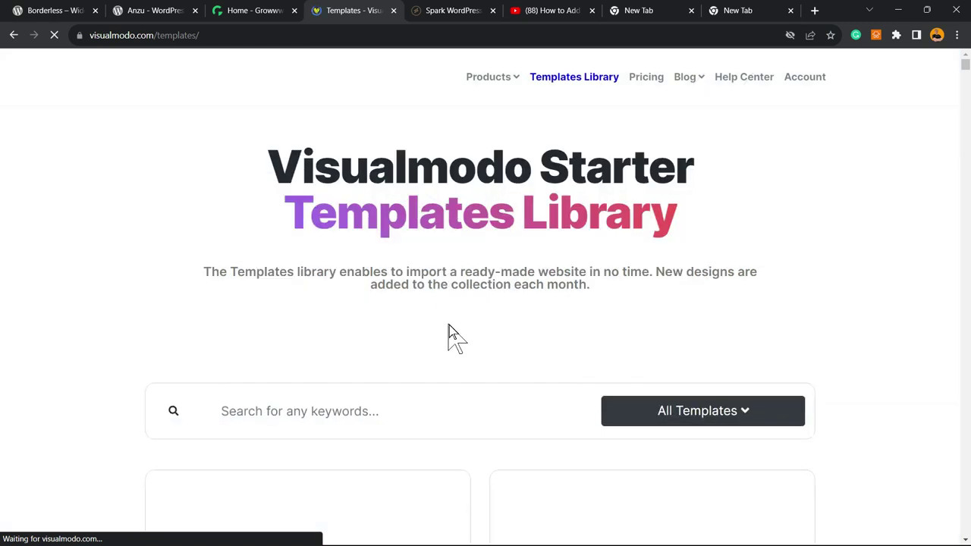
scroll(449, 324, "down", 10)
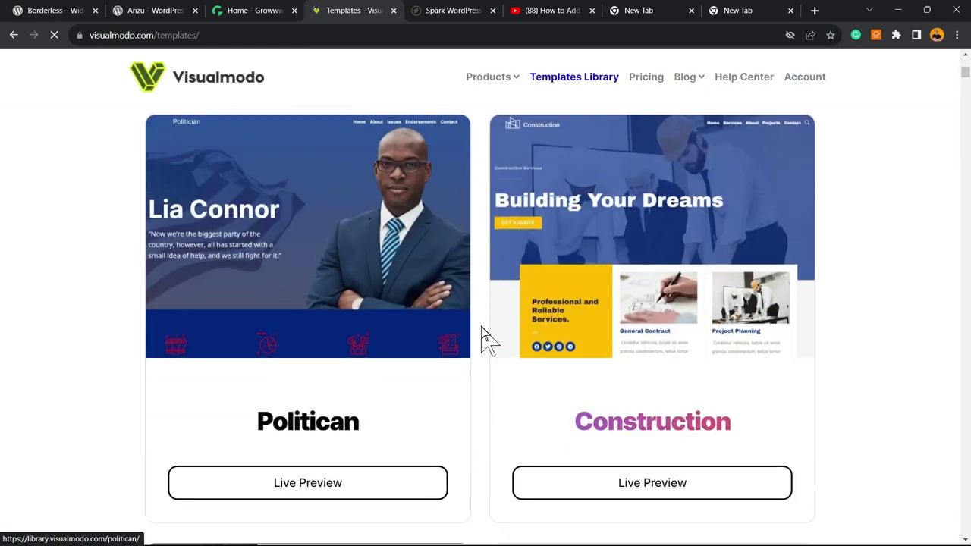
scroll(481, 328, "down", 12)
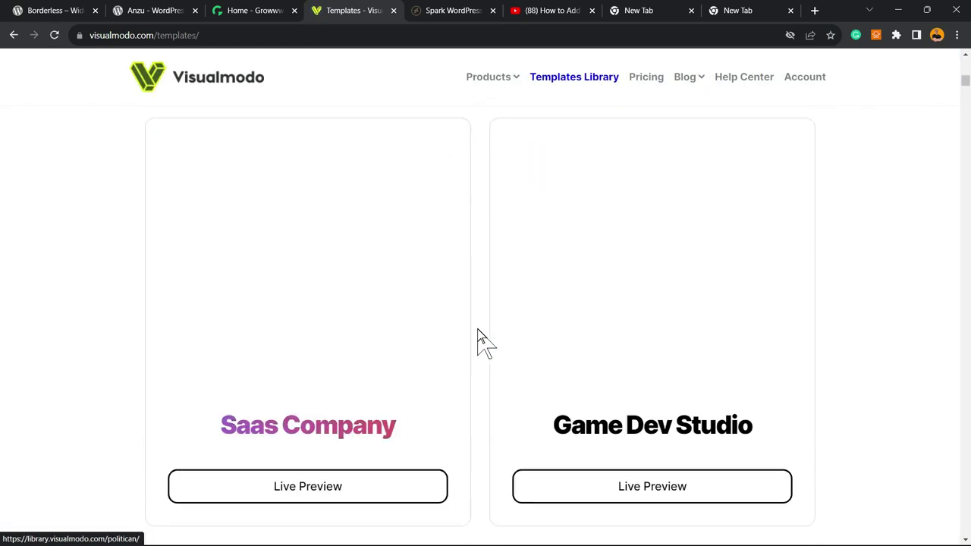
scroll(481, 341, "down", 8)
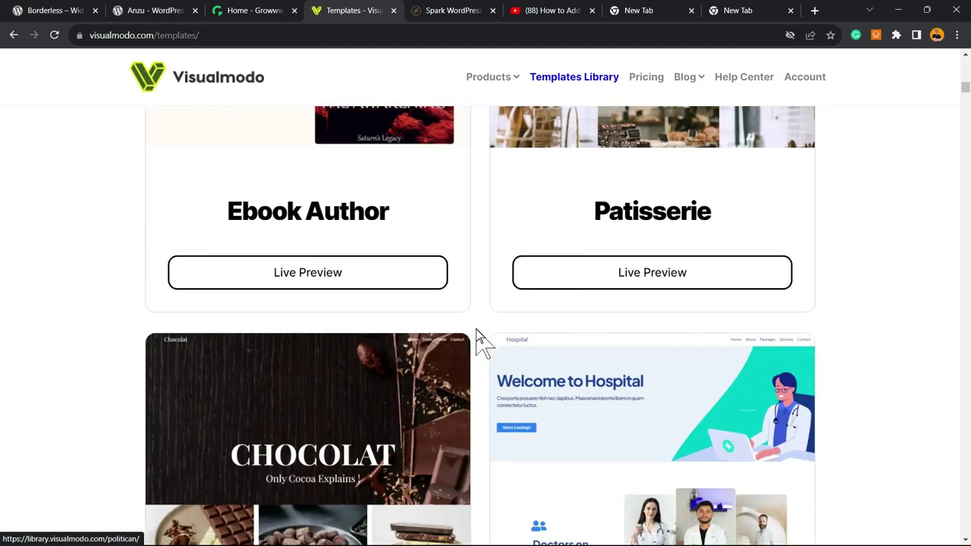
scroll(482, 343, "down", 10)
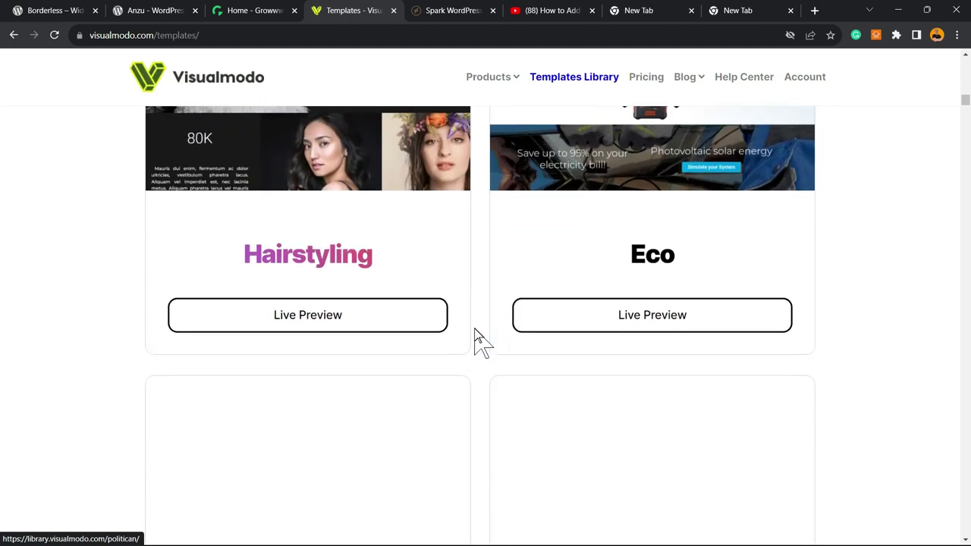
scroll(482, 343, "down", 10)
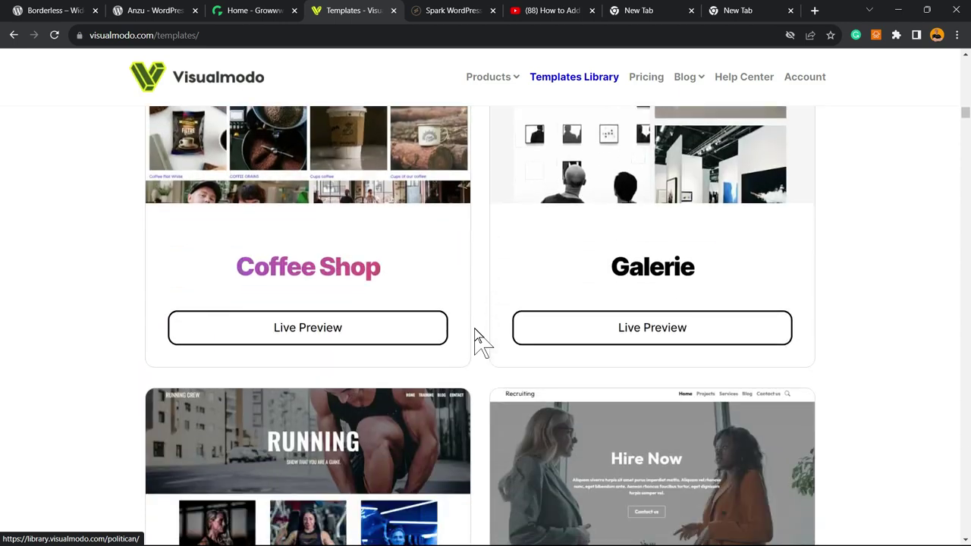
scroll(481, 341, "down", 10)
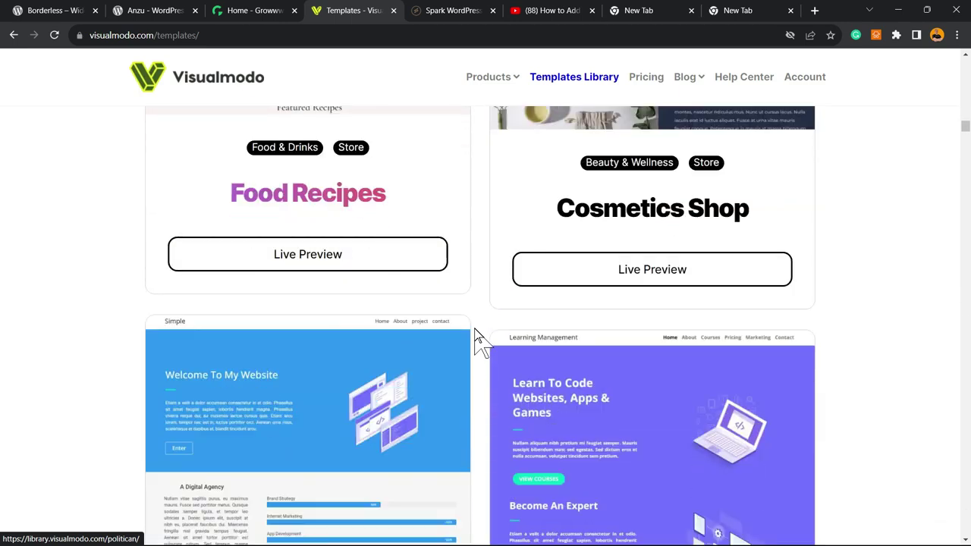
scroll(481, 343, "down", 10)
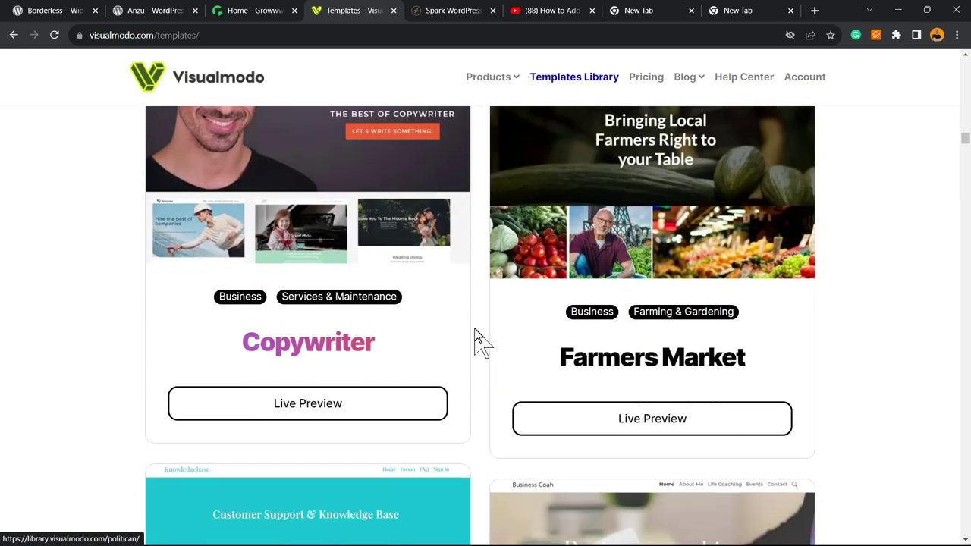
scroll(480, 343, "down", 10)
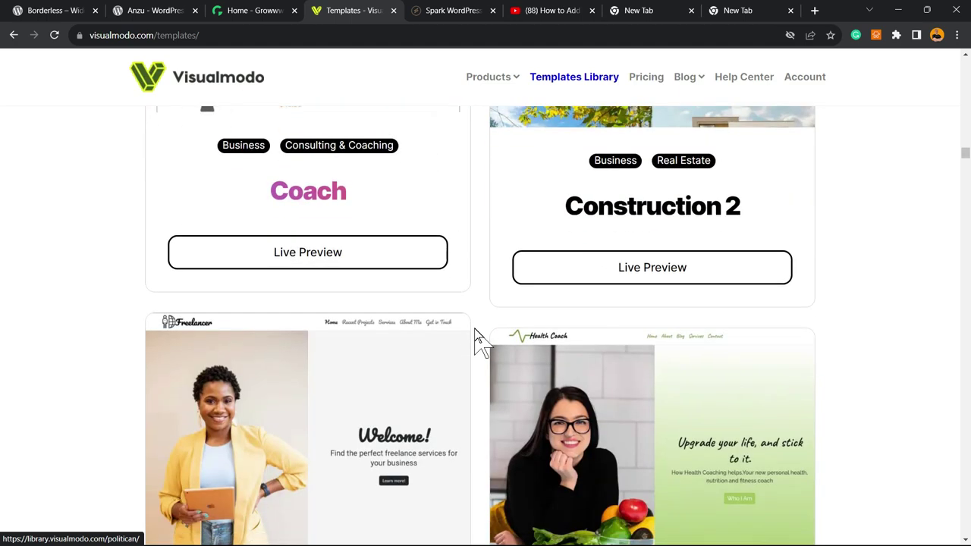
scroll(478, 343, "down", 10)
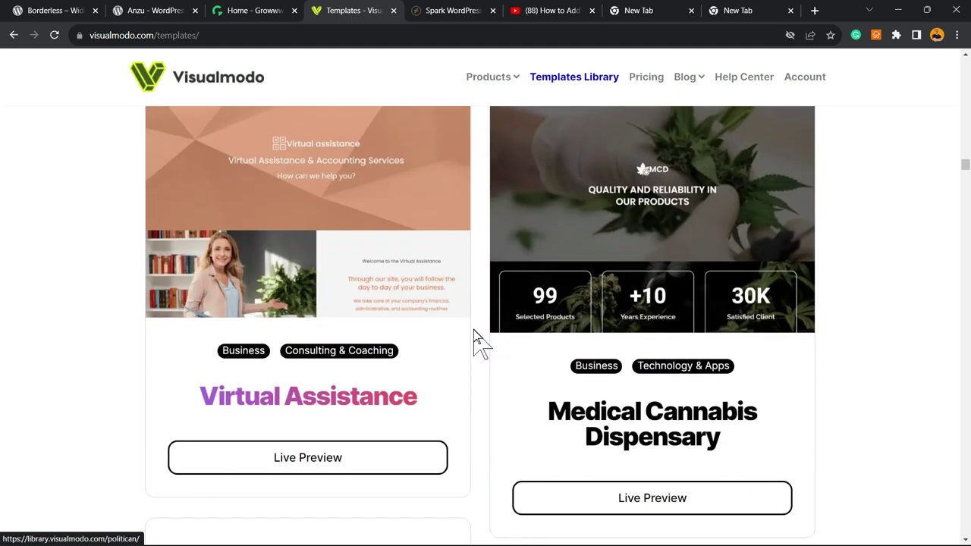
scroll(478, 343, "down", 8)
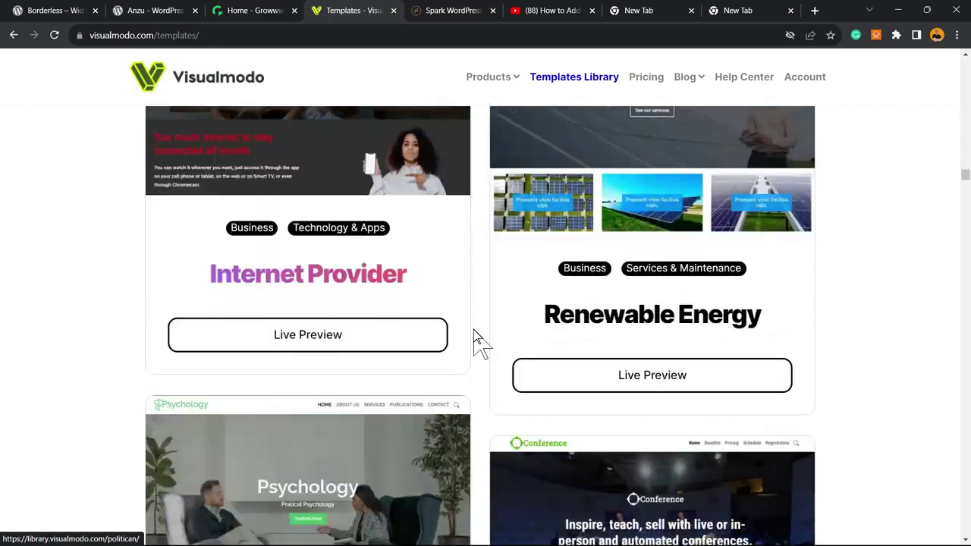